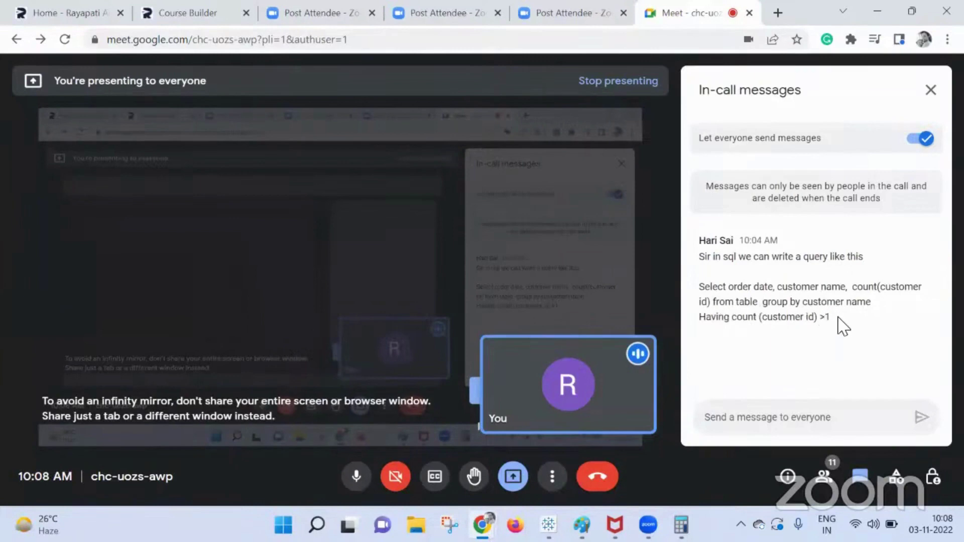
# Step: Examine the SQL query in the chat message, including the order date column in its select list
pyautogui.moveTo(839, 327); pyautogui.dragTo(698, 296)
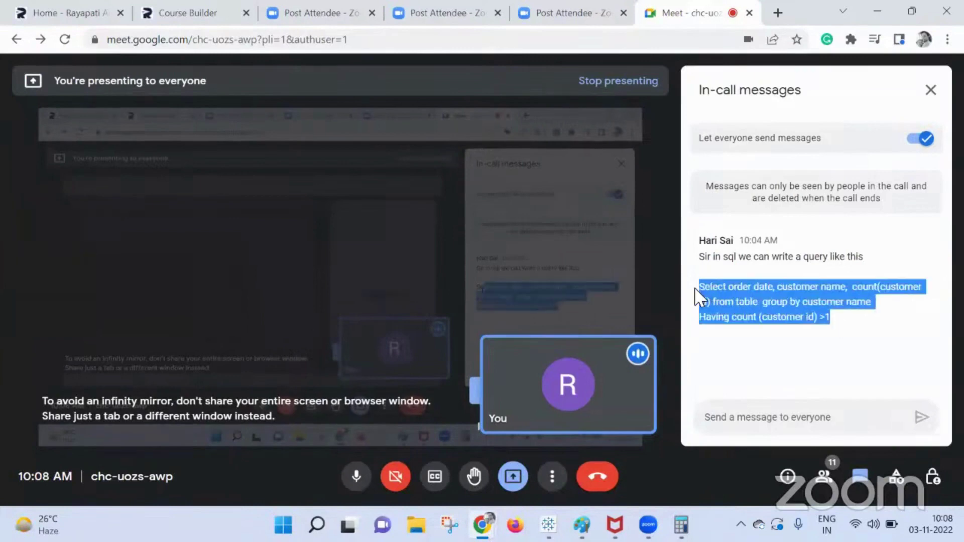
pyautogui.click(748, 360)
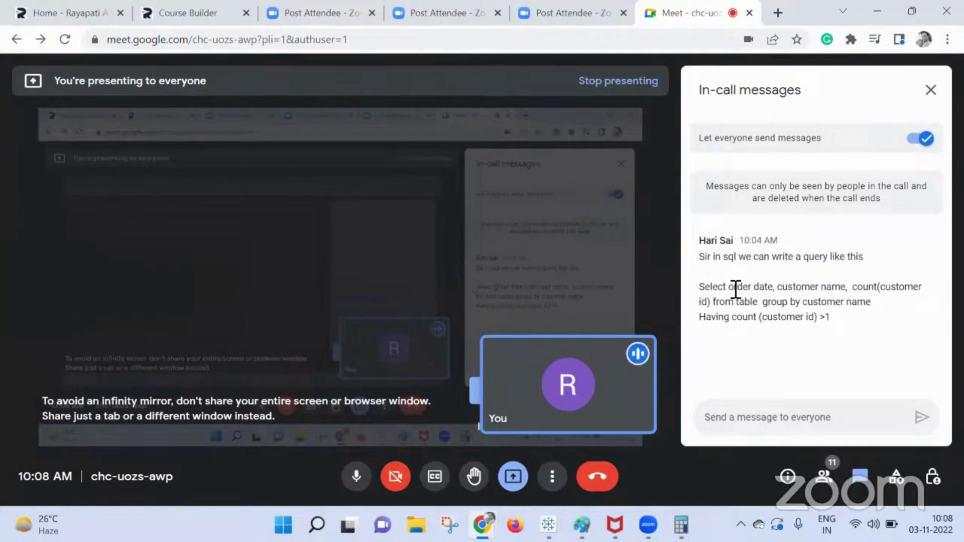
pyautogui.moveTo(740, 290); pyautogui.dragTo(777, 286)
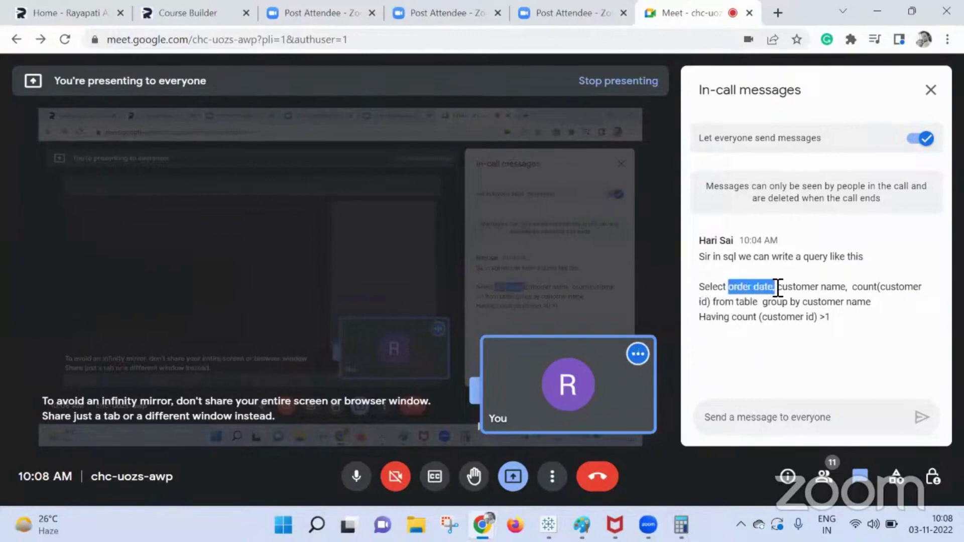
pyautogui.click(886, 305)
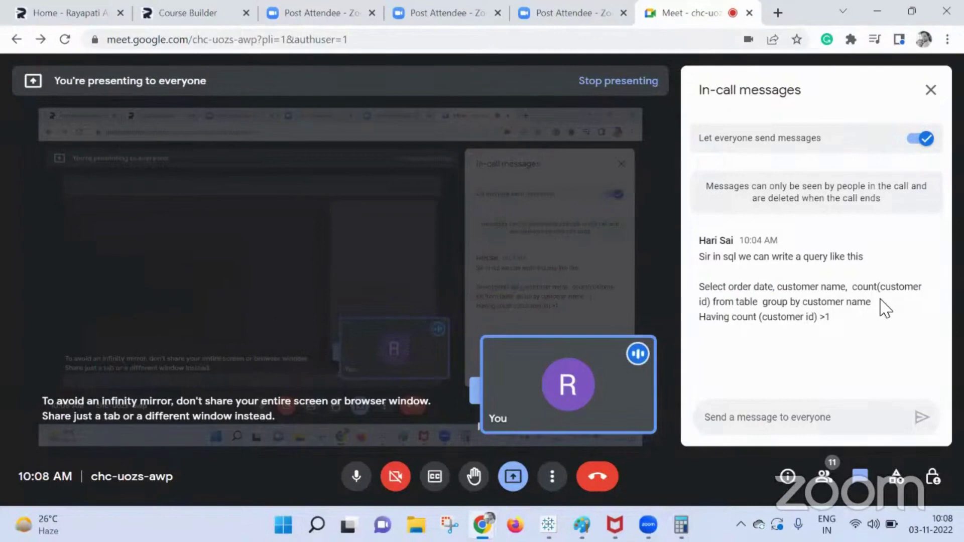
# Step: Send a copy of the chat's SQL query as a new message, with ", Order date" added after customer name in the group by clause
pyautogui.moveTo(829, 327); pyautogui.dragTo(691, 292)
pyautogui.hotkey('ctrl', 'c')
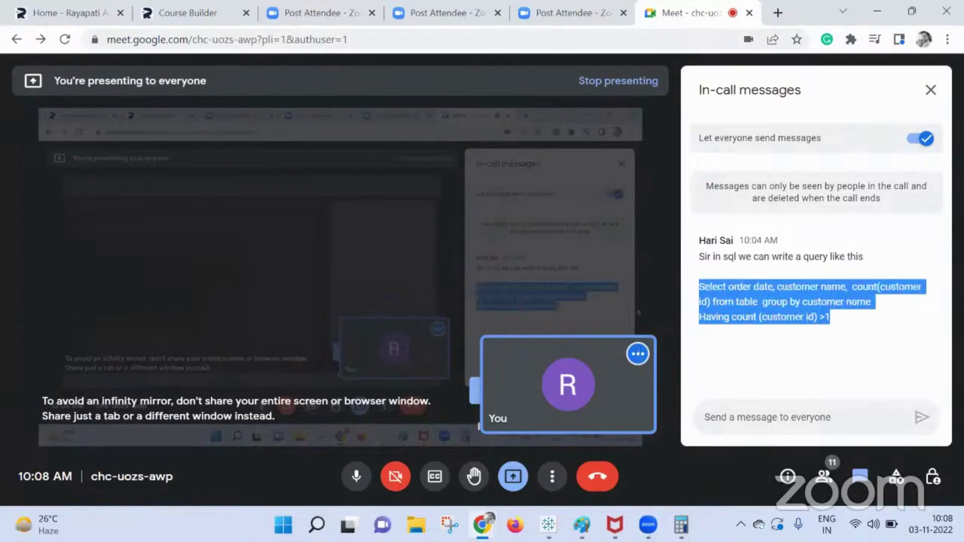
pyautogui.click(770, 411)
pyautogui.hotkey('ctrl', 'v')
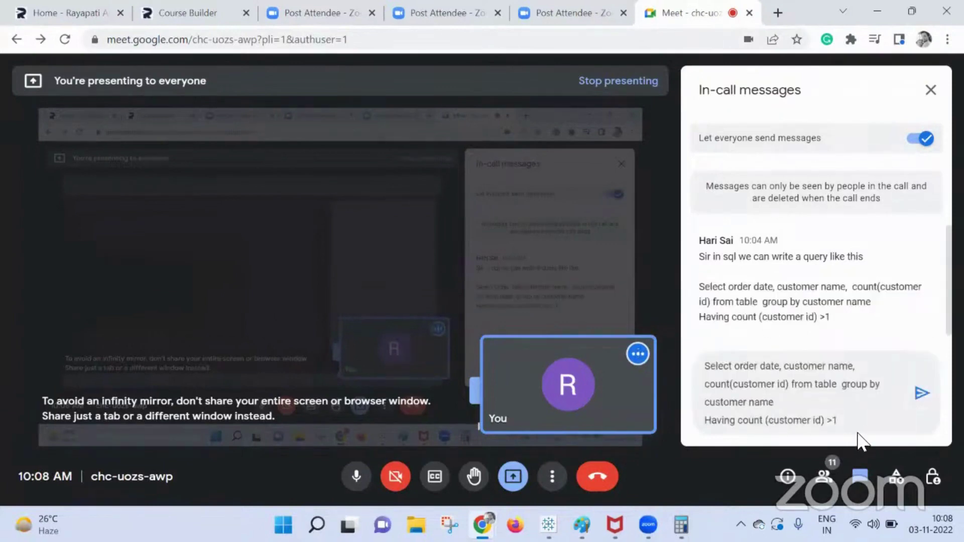
pyautogui.click(778, 402)
pyautogui.write(', Order date')
pyautogui.press('Return')
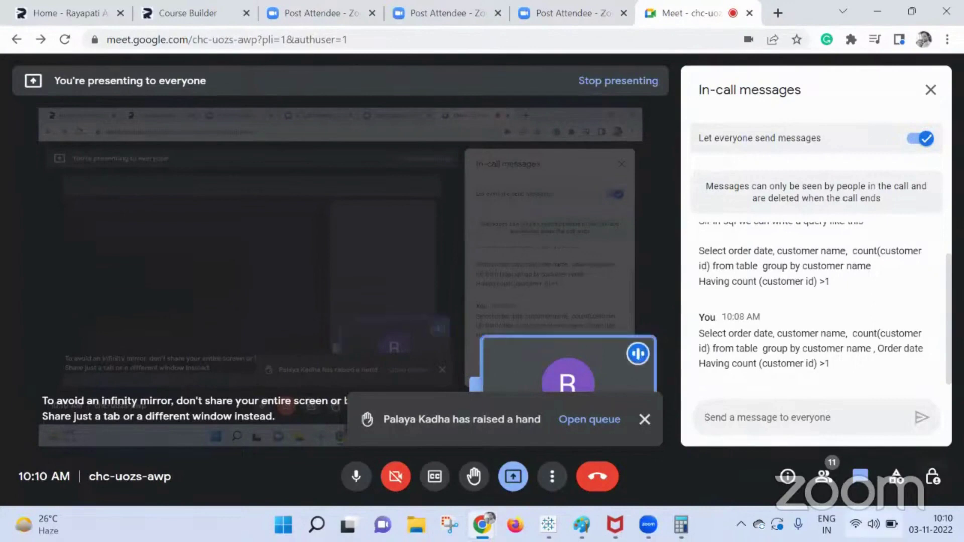
# Step: Copy the corrected three-line query from the sent message and switch to the Book1 workbook in Tableau Public
pyautogui.moveTo(549, 525)
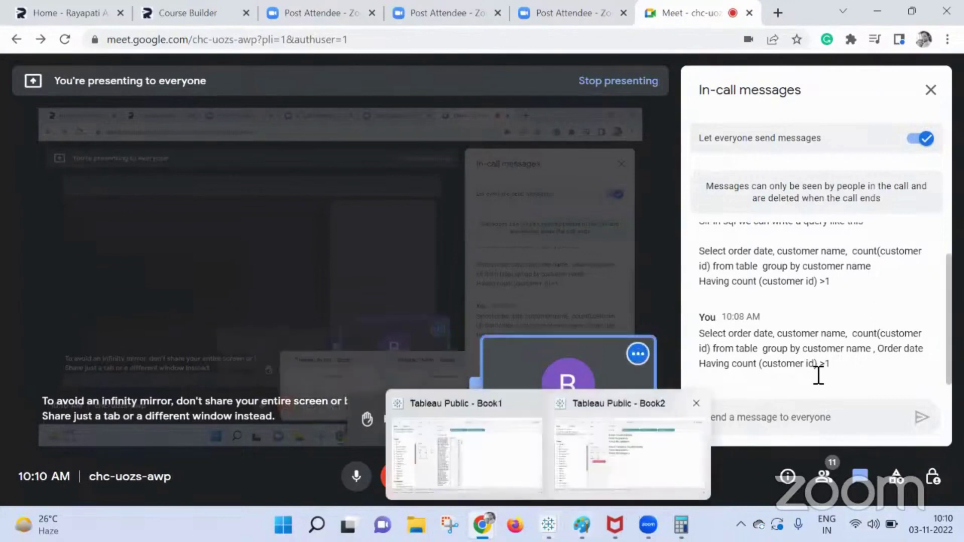
pyautogui.moveTo(830, 369); pyautogui.dragTo(689, 334)
pyautogui.hotkey('ctrl', 'c')
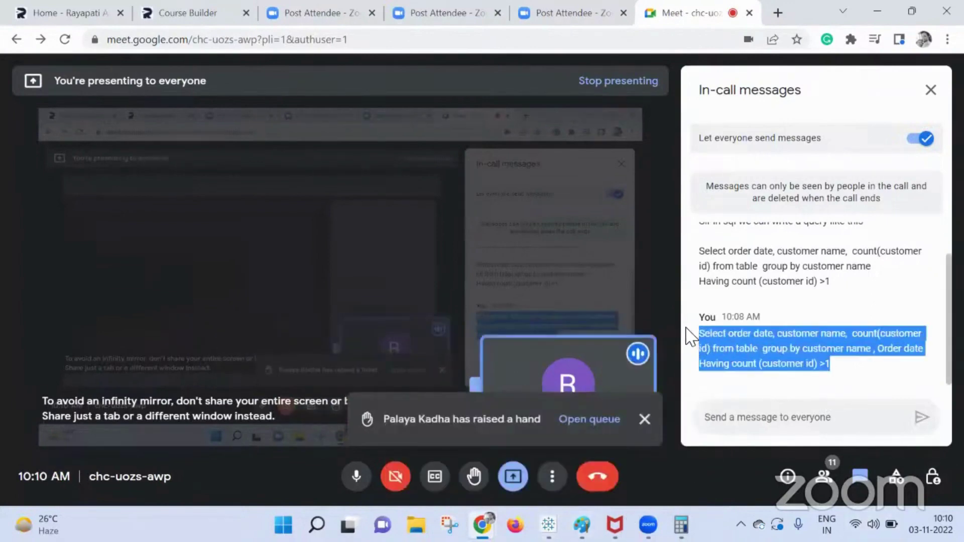
pyautogui.moveTo(548, 525)
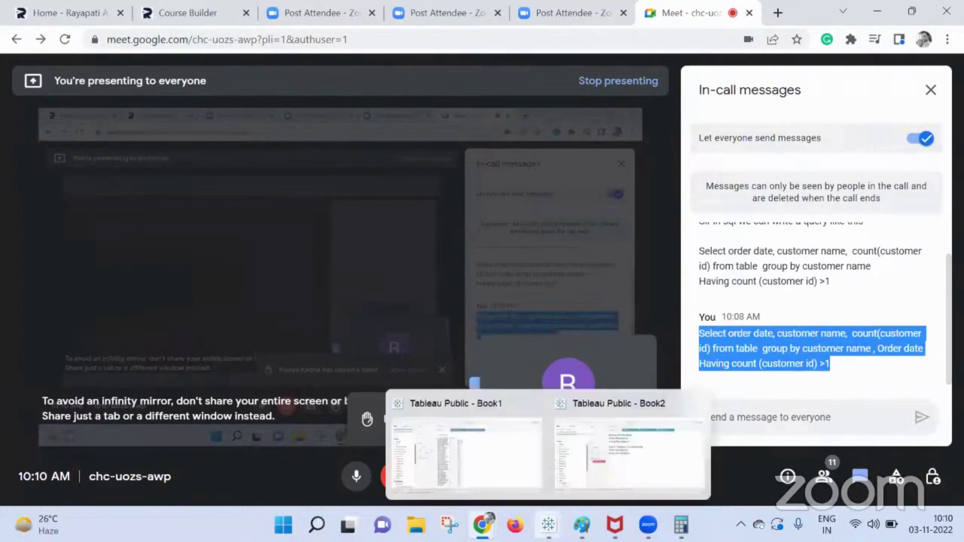
pyautogui.click(449, 431)
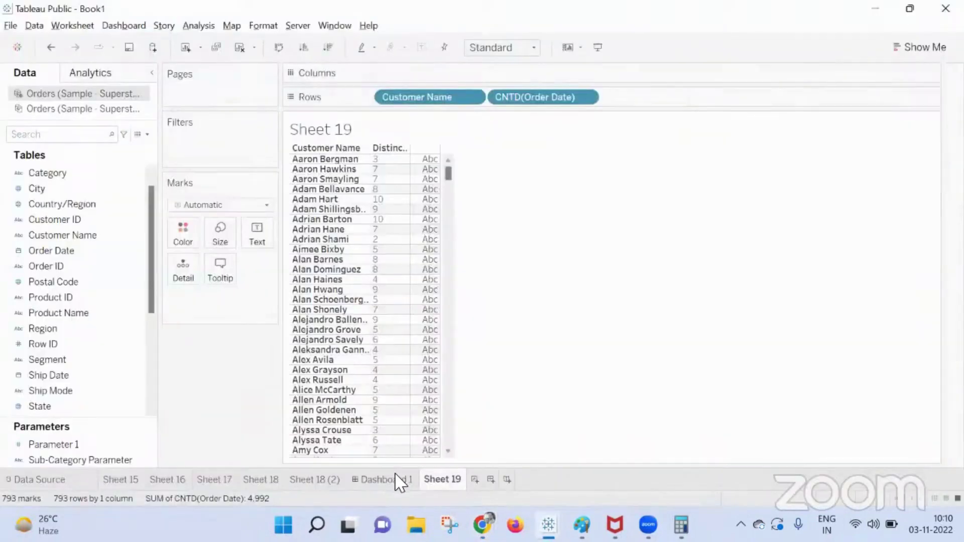
# Step: Add a new worksheet after Sheet 19 and replace its title with the copied SQL query
pyautogui.click(474, 479)
pyautogui.doubleClick(426, 144)
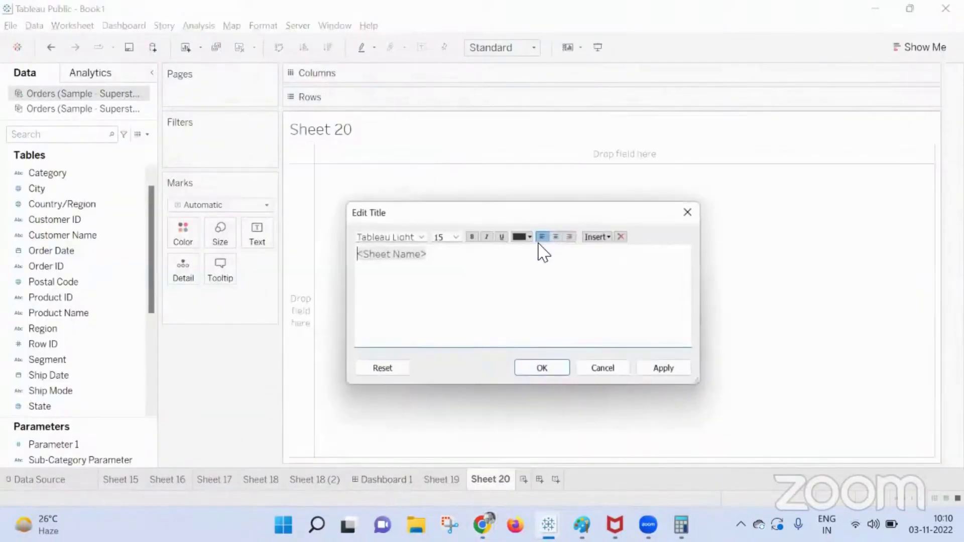
pyautogui.hotkey('ctrl', 'a')
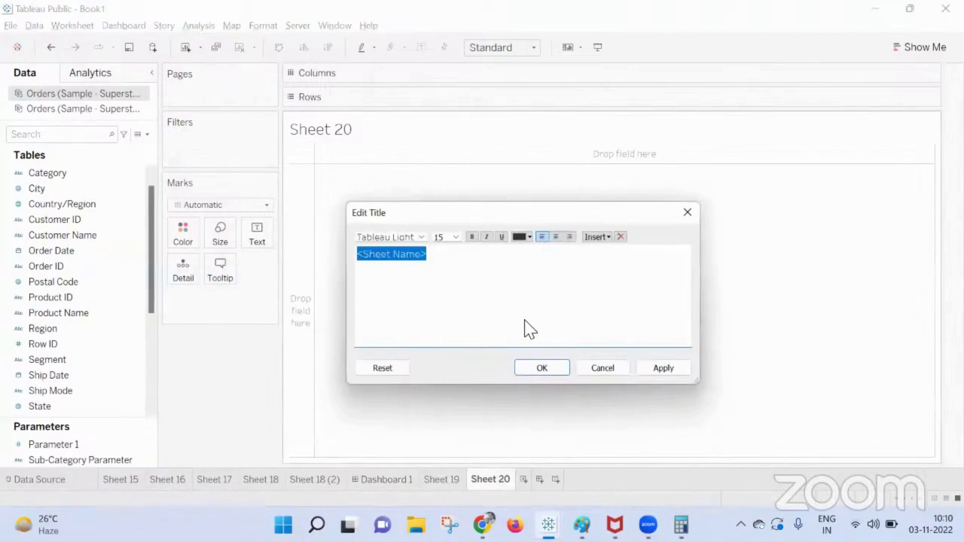
pyautogui.hotkey('ctrl', 'v')
pyautogui.click(658, 371)
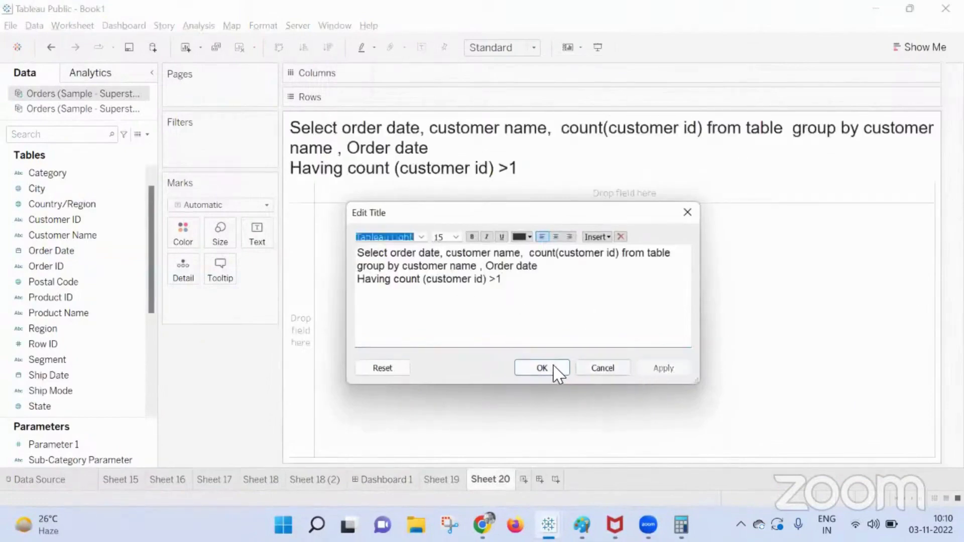
pyautogui.click(551, 369)
# Step: Put Order Date on the rows as a discrete exact date
pyautogui.click(62, 235)
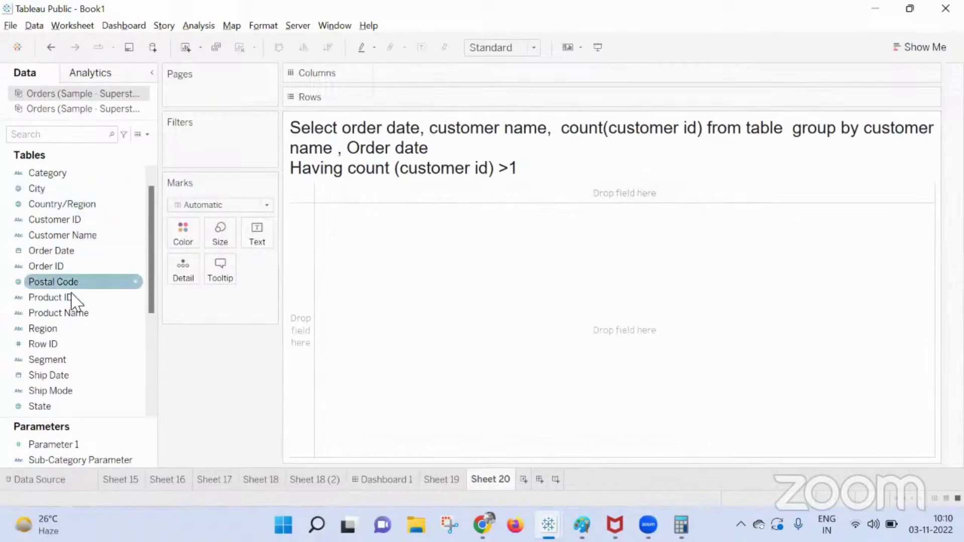
pyautogui.moveTo(50, 251); pyautogui.dragTo(430, 97)
pyautogui.rightClick(424, 99)
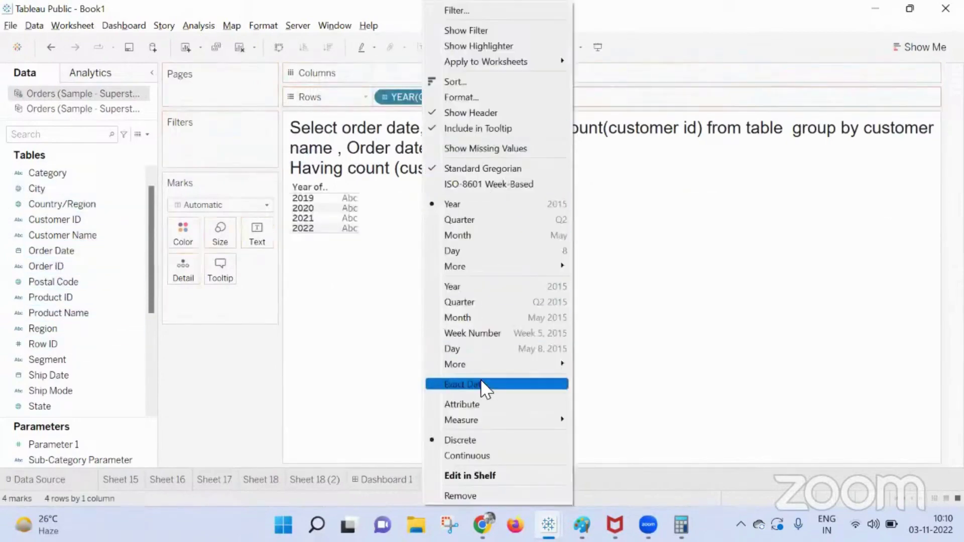
pyautogui.click(482, 384)
pyautogui.rightClick(427, 101)
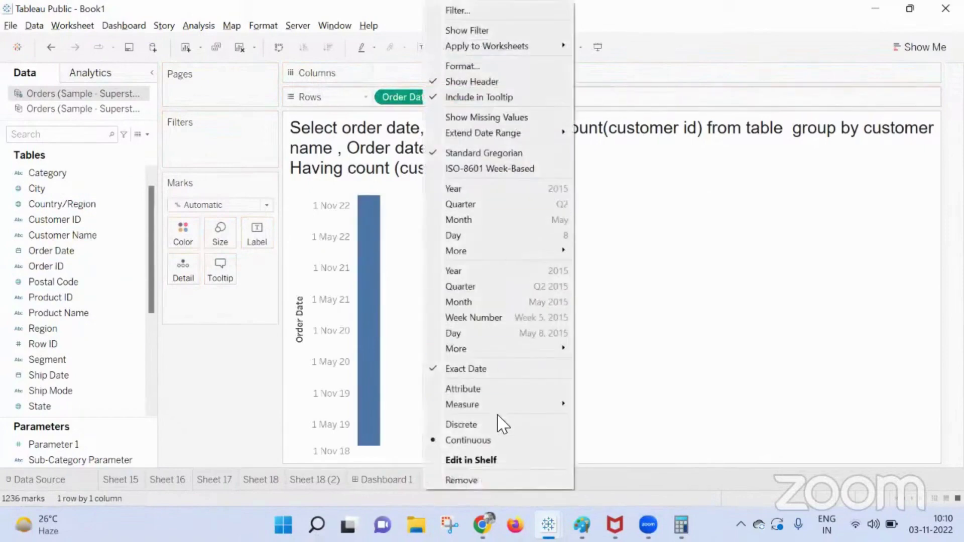
pyautogui.click(499, 424)
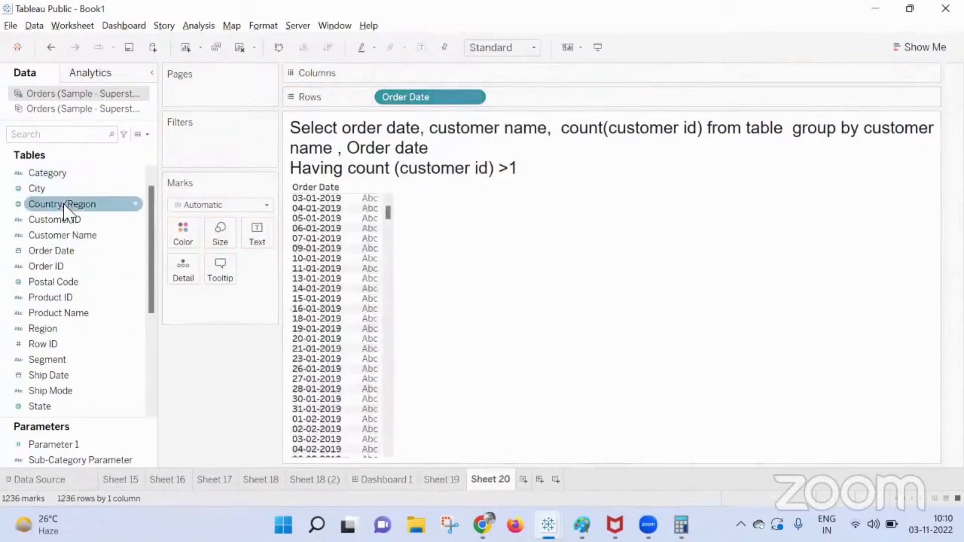
# Step: Add Customer Name to the rows after Order Date
pyautogui.scroll(-3, 76, 251)
pyautogui.scroll(-1, 82, 345)
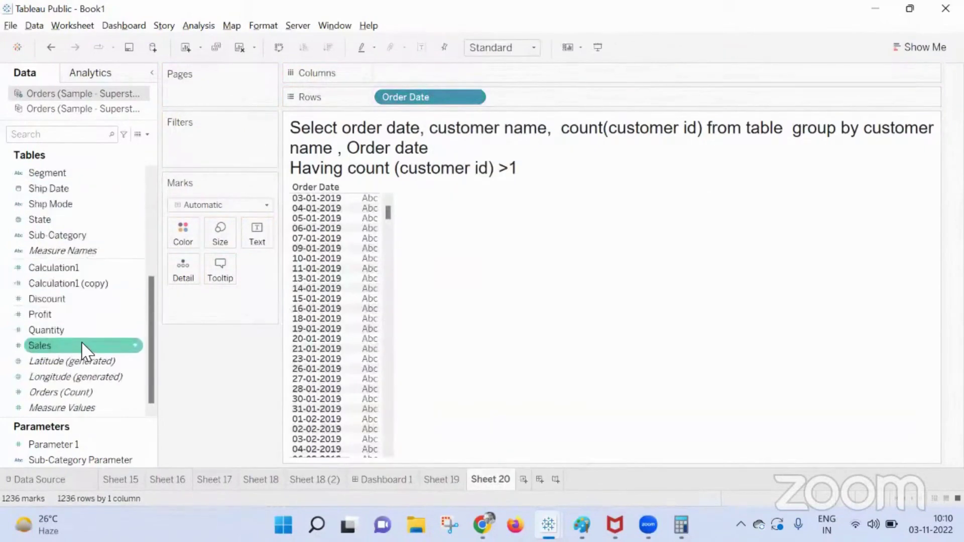
pyautogui.scroll(4, 82, 345)
pyautogui.moveTo(91, 252); pyautogui.dragTo(588, 97)
pyautogui.click(490, 259)
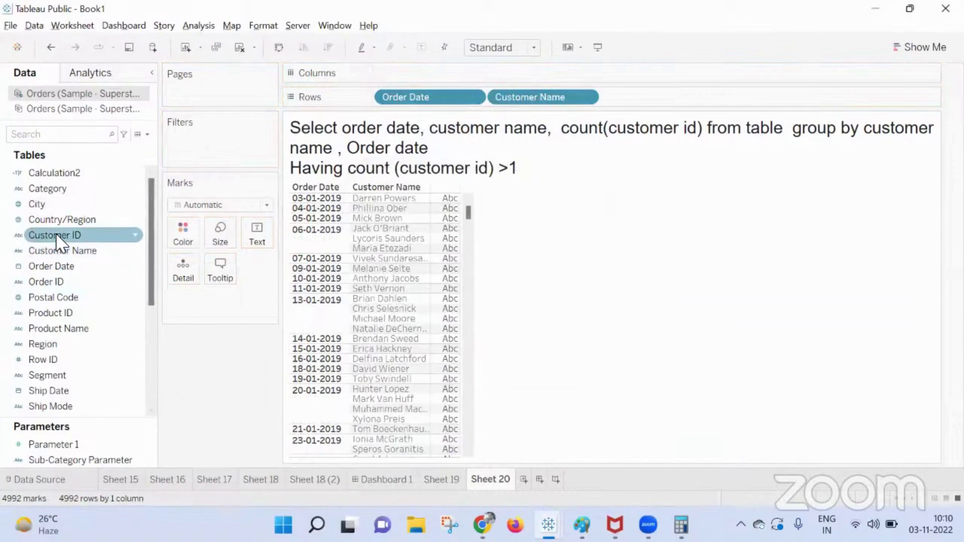
# Step: Show Customer ID as text in the view, aggregated as a Count
pyautogui.moveTo(57, 236); pyautogui.dragTo(273, 235)
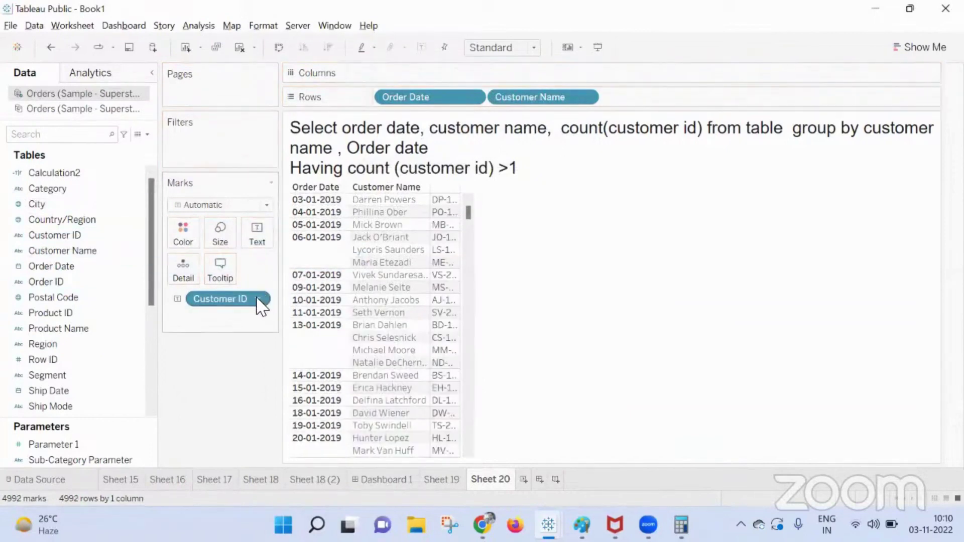
pyautogui.click(257, 298)
pyautogui.moveTo(232, 487)
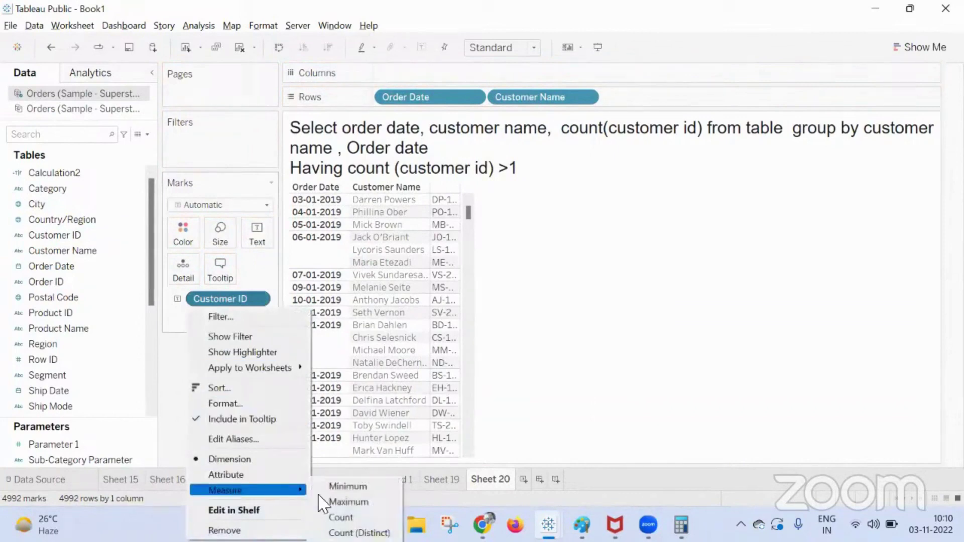
pyautogui.click(333, 518)
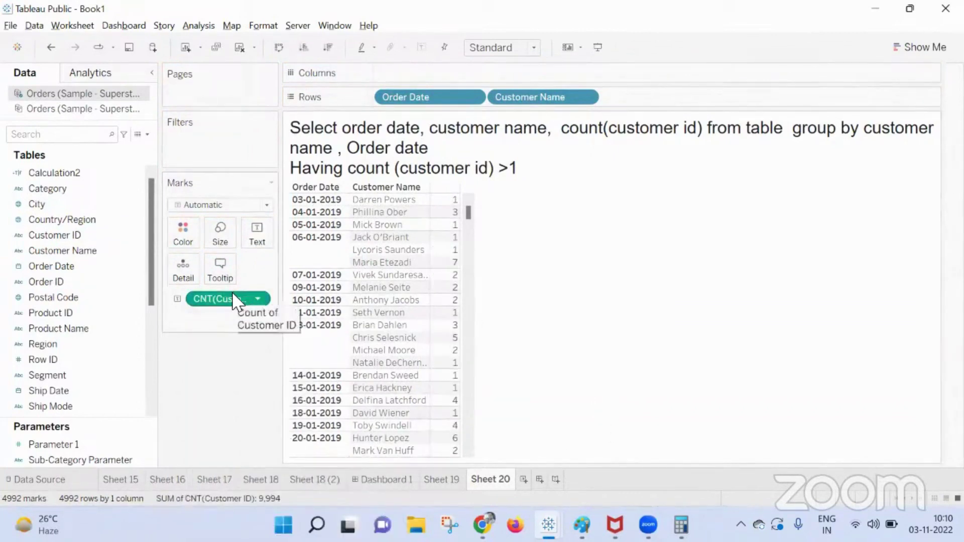
# Step: Move the Customer ID count from the marks to the filters, keeping counts in a range that starts at 2
pyautogui.moveTo(232, 299); pyautogui.dragTo(246, 150)
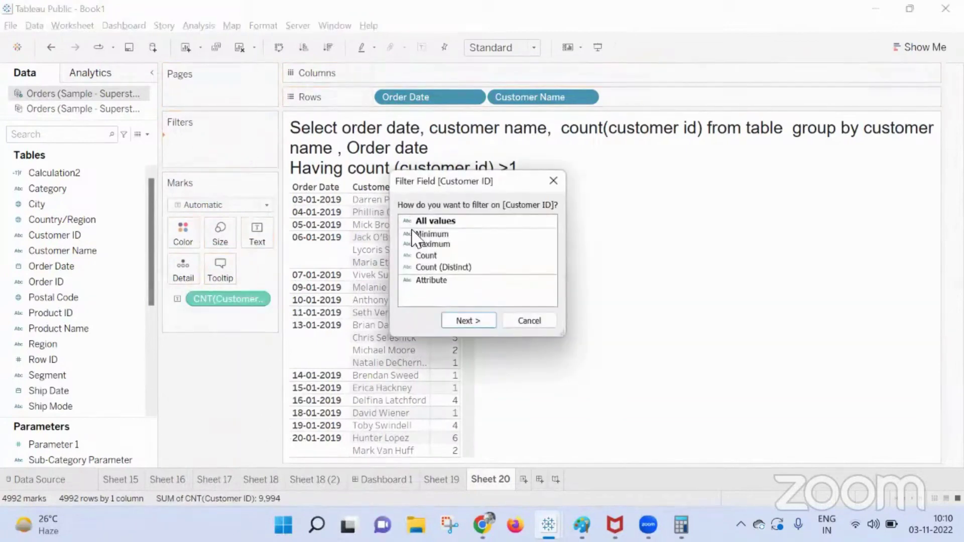
pyautogui.doubleClick(435, 257)
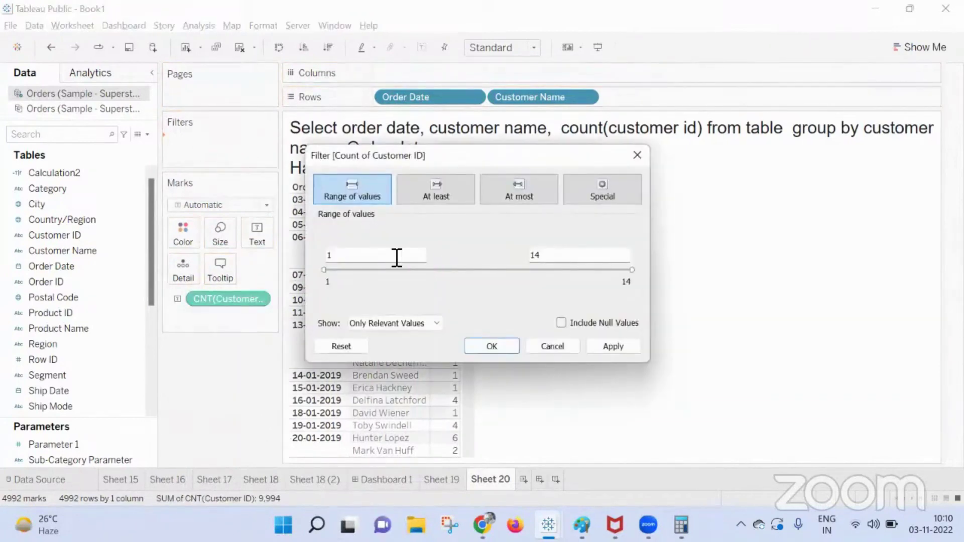
pyautogui.press('BackSpace')
pyautogui.write('2')
pyautogui.click(620, 351)
pyautogui.click(492, 346)
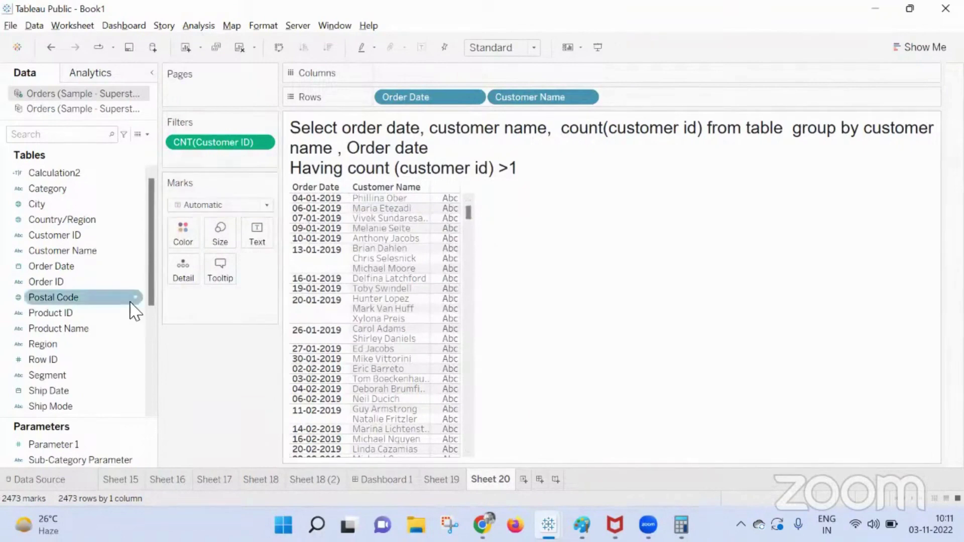
# Step: Put Customer ID back on the text marks of the filtered view and aggregate it as a Count
pyautogui.moveTo(63, 235); pyautogui.dragTo(259, 235)
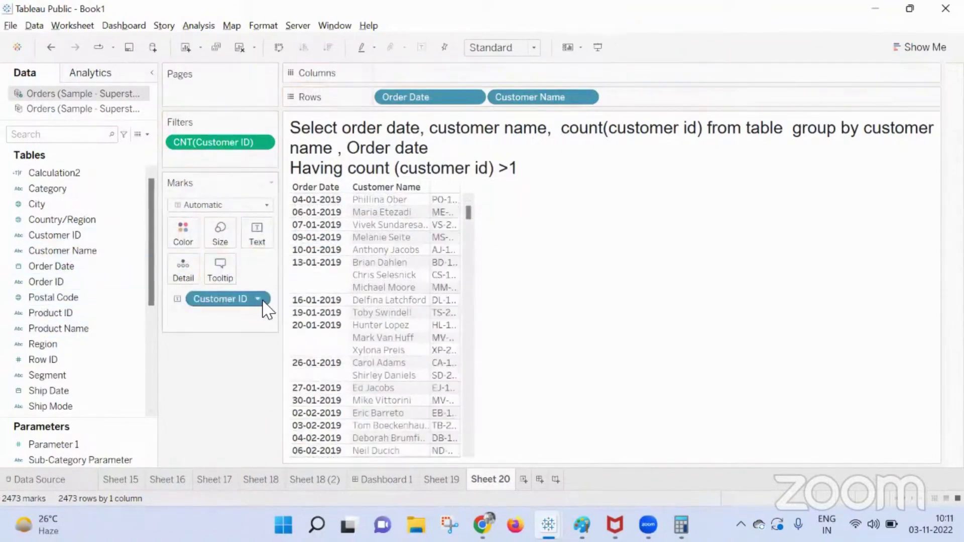
pyautogui.click(259, 300)
pyautogui.moveTo(249, 490)
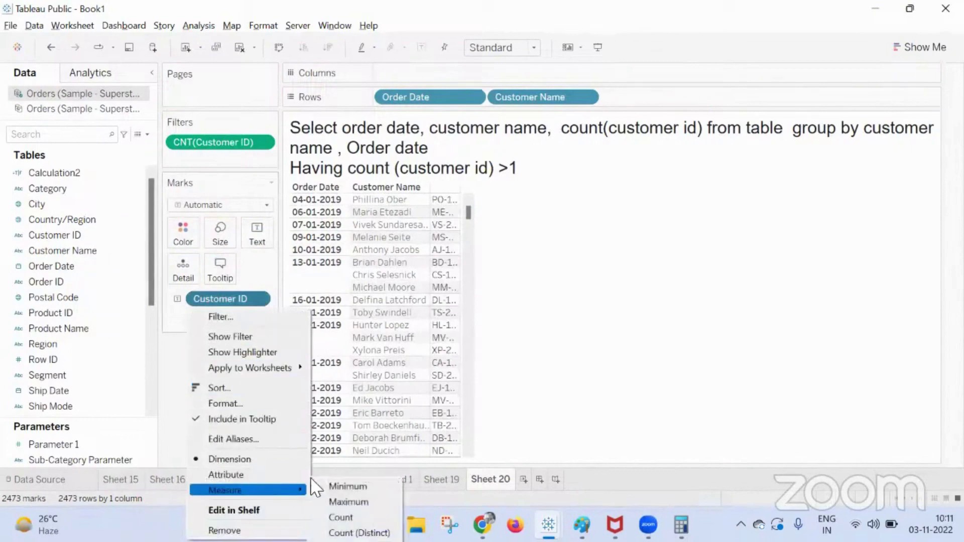
pyautogui.click(354, 517)
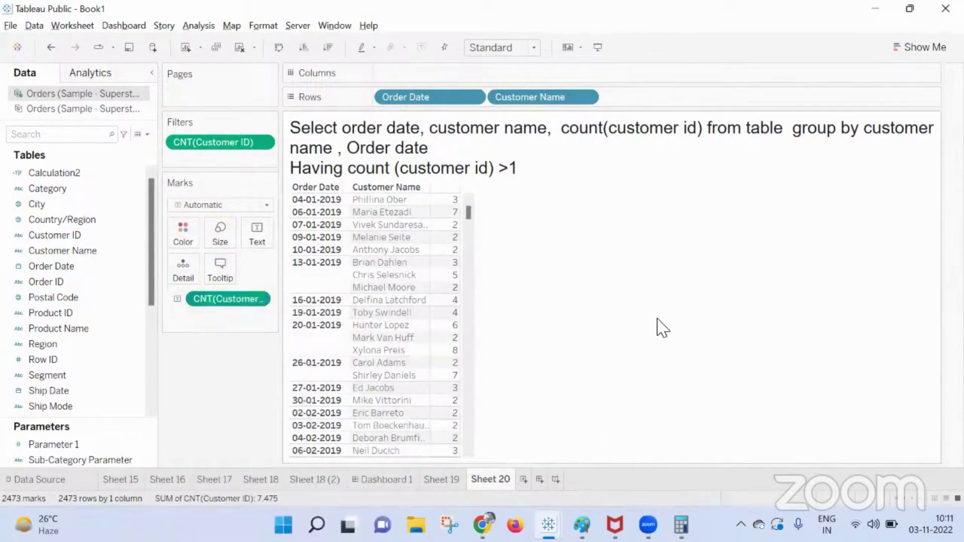
# Step: Break the customer counts down by Order ID in the rows for a check, and take that field off again
pyautogui.moveTo(452, 197)
pyautogui.moveTo(73, 281); pyautogui.dragTo(691, 96)
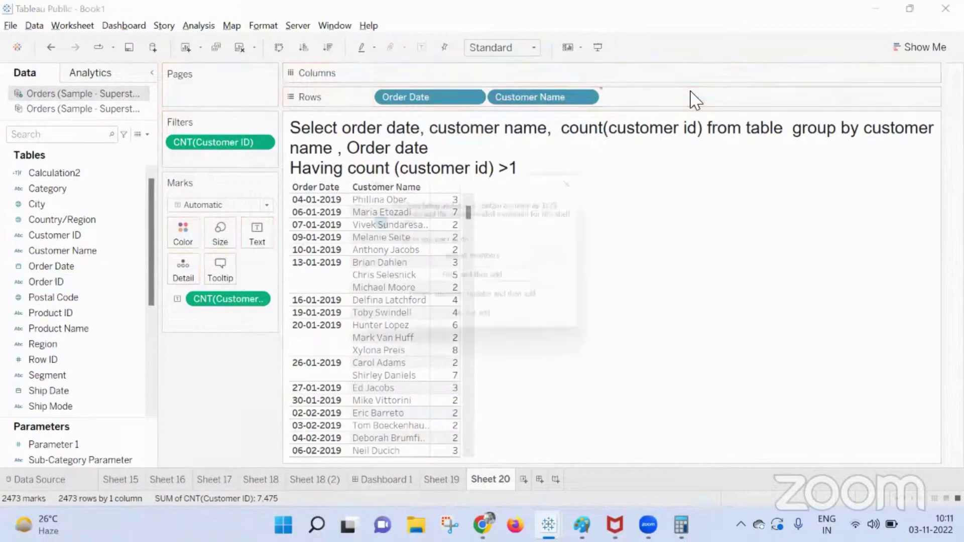
pyautogui.press('Return')
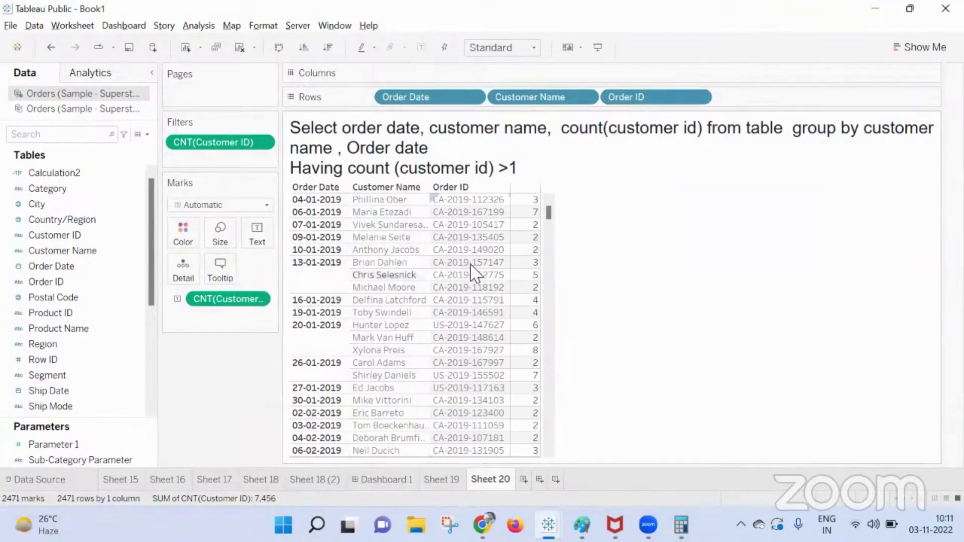
pyautogui.click(535, 262)
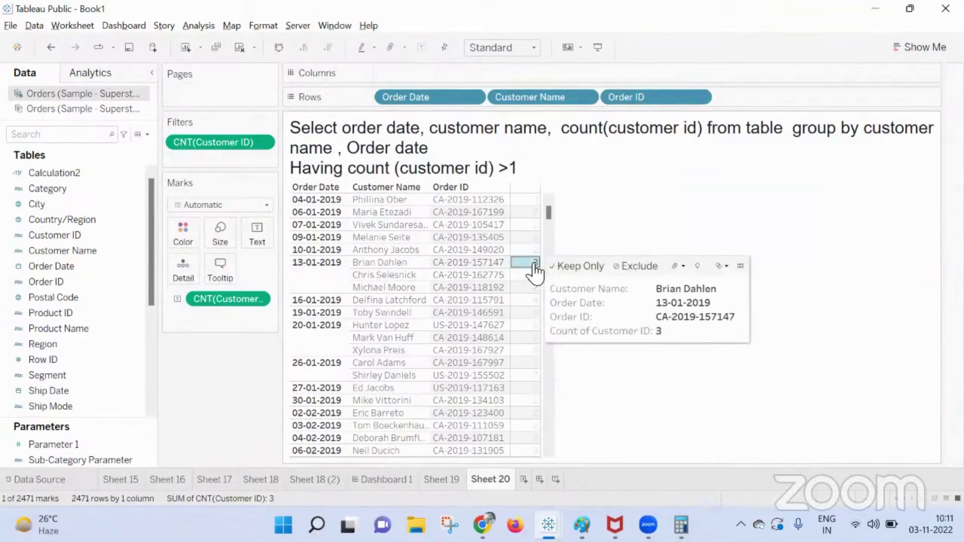
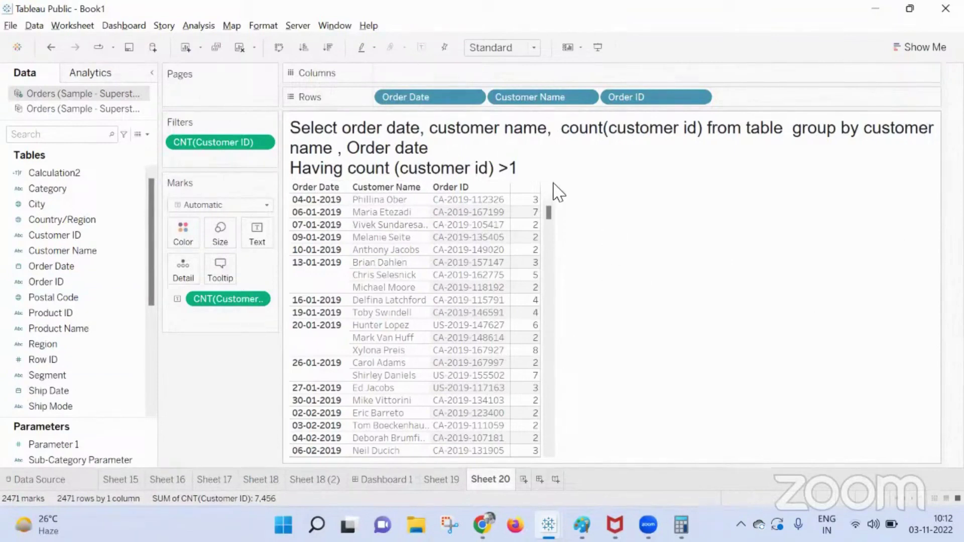
pyautogui.moveTo(638, 97); pyautogui.dragTo(452, 151)
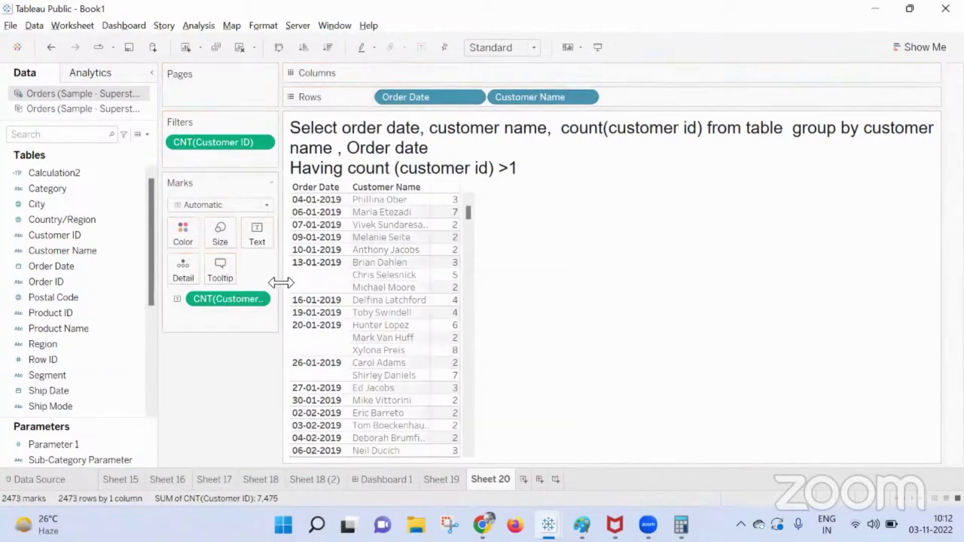
# Step: Widen the Filters and Marks cards to fit the full name of the Customer ID count field
pyautogui.moveTo(280, 281); pyautogui.dragTo(322, 281)
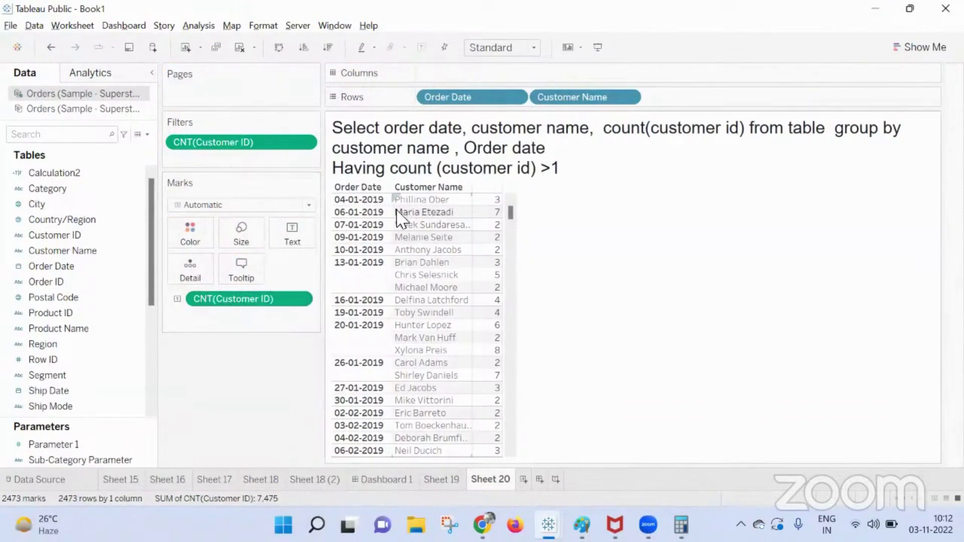
# Step: Examine the first row of the filtered view: its order date 04-01-2019, its customer name and its Customer ID count
pyautogui.click(360, 200)
pyautogui.click(582, 271)
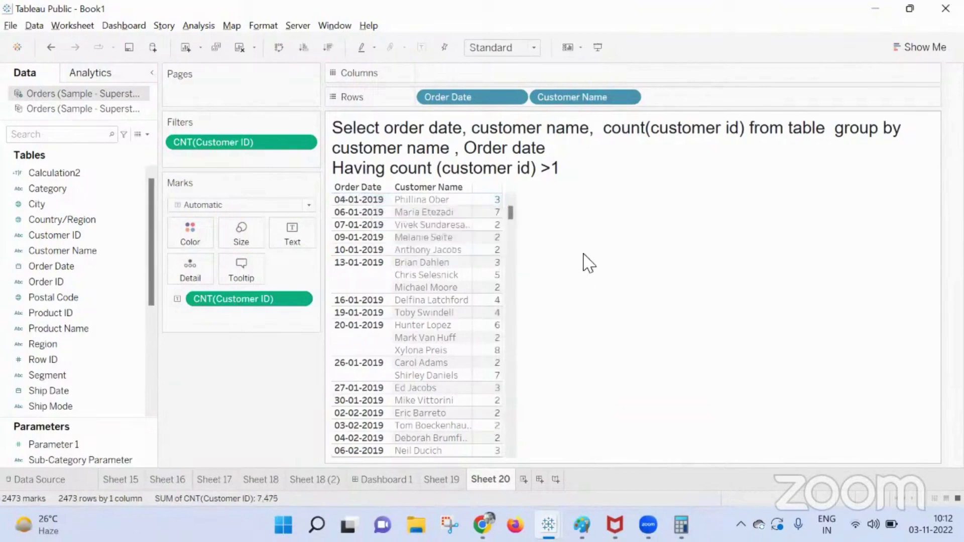
pyautogui.click(425, 200)
pyautogui.click(680, 273)
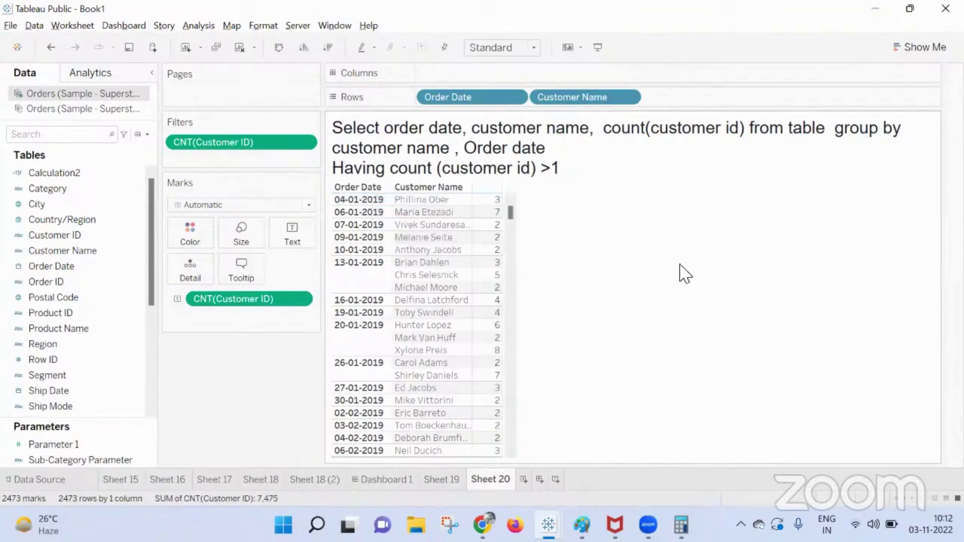
pyautogui.click(496, 200)
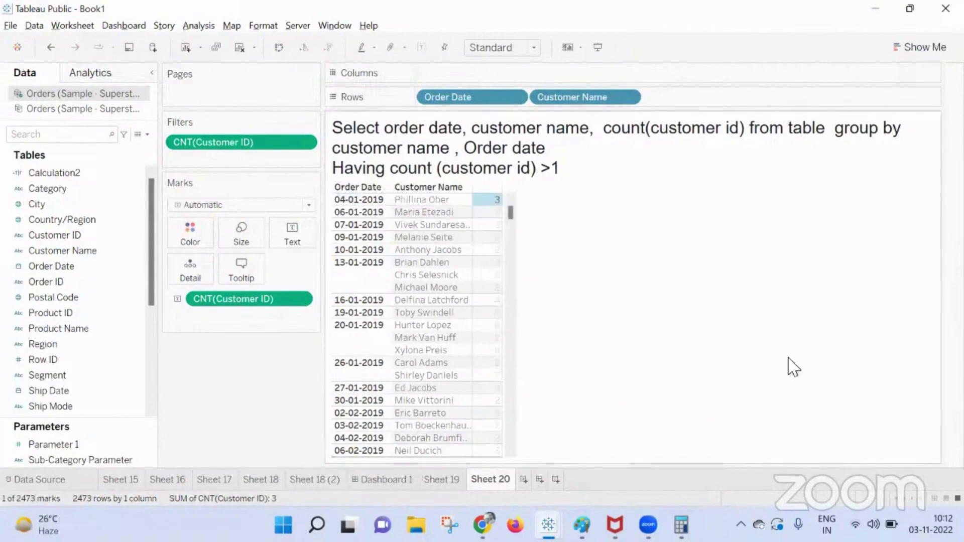
pyautogui.click(778, 341)
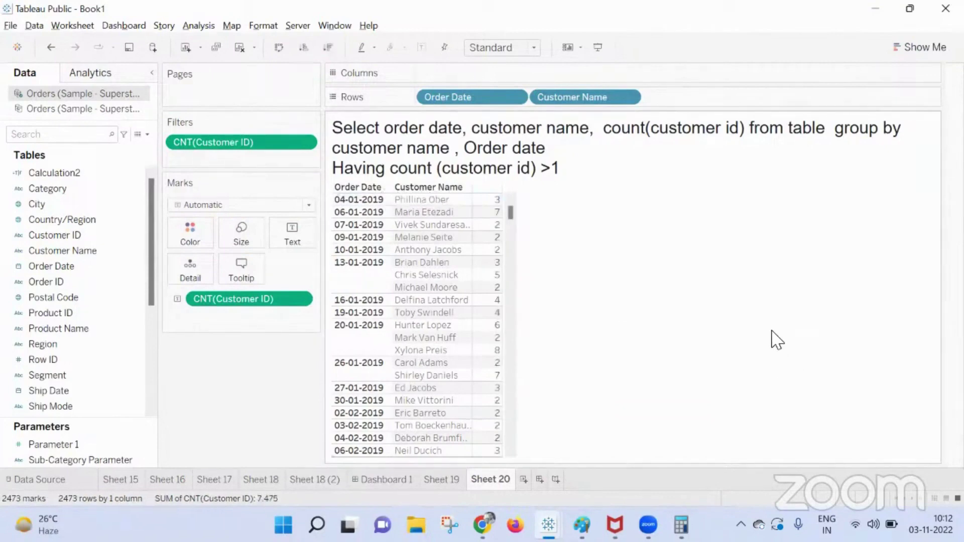
pyautogui.click(493, 201)
pyautogui.click(762, 321)
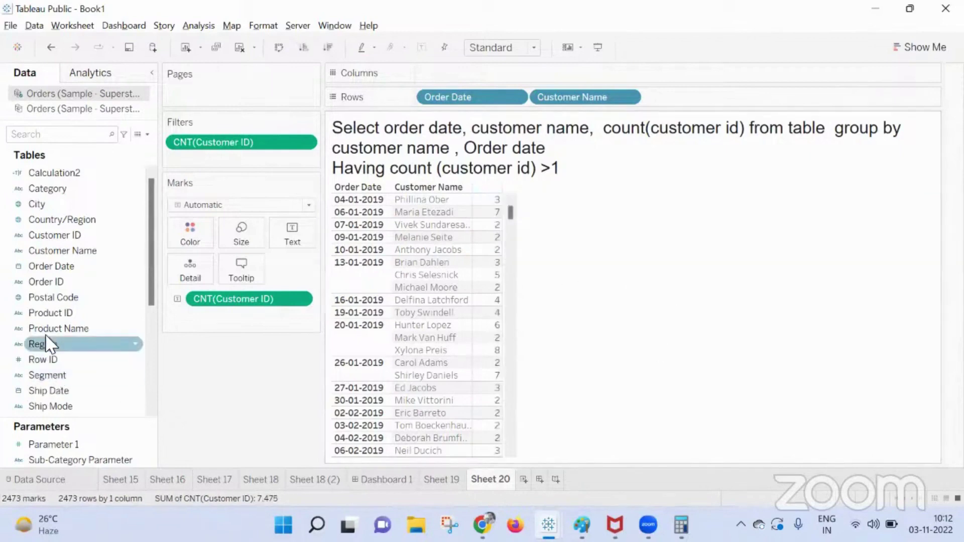
# Step: Add Product Name with all members to the rows and remove the Customer ID count filter to inspect the products ordered on 04-01-2019
pyautogui.moveTo(50, 328); pyautogui.dragTo(714, 107)
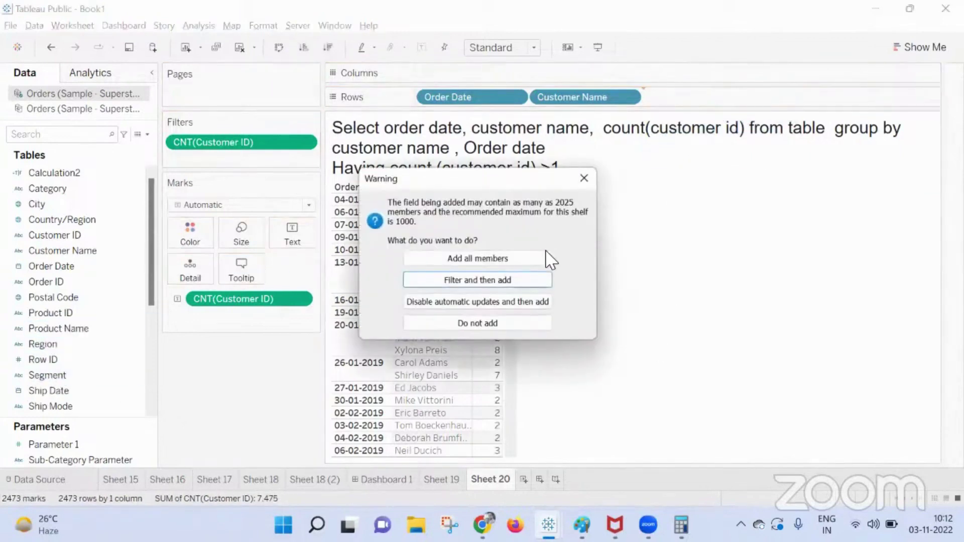
pyautogui.press('Return')
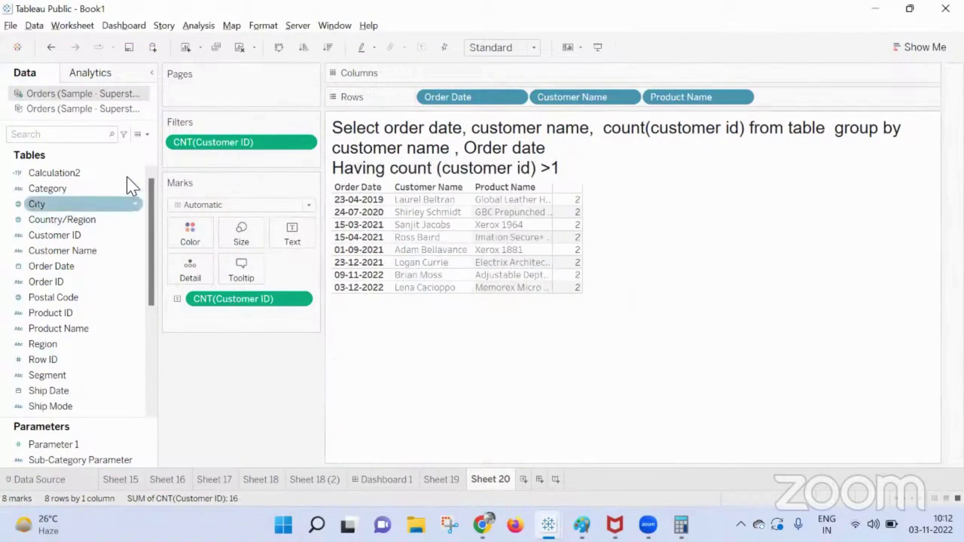
pyautogui.moveTo(197, 159); pyautogui.dragTo(302, 446)
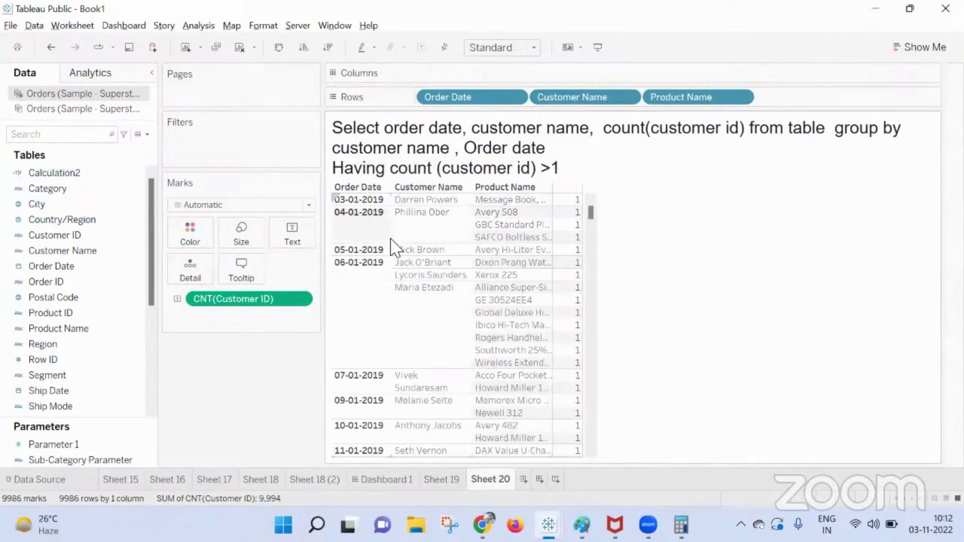
pyautogui.click(423, 234)
pyautogui.click(690, 271)
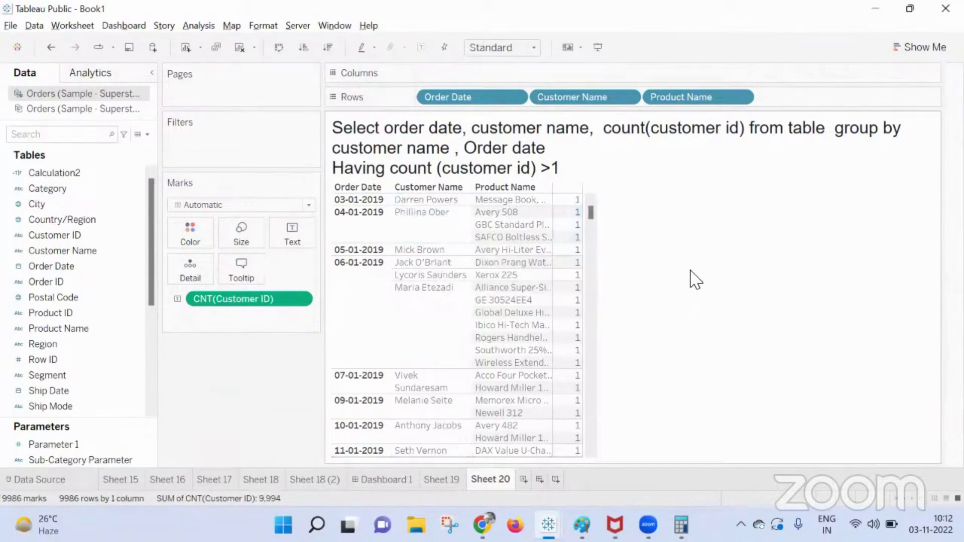
# Step: Undo the removal of the Customer ID count filter and the addition of Product Name to the rows
pyautogui.hotkey('ctrl', 'y')
pyautogui.hotkey('ctrl', 'y')
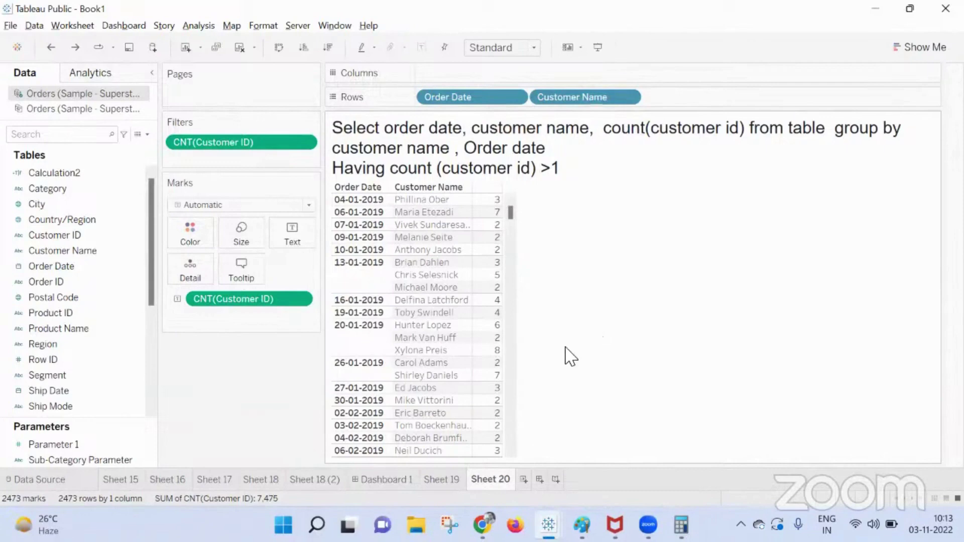
pyautogui.moveTo(548, 525)
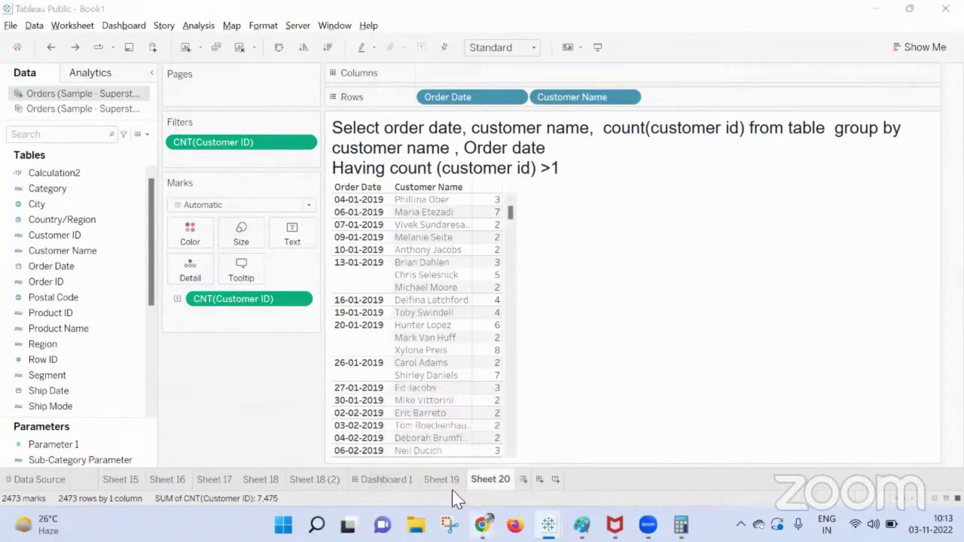